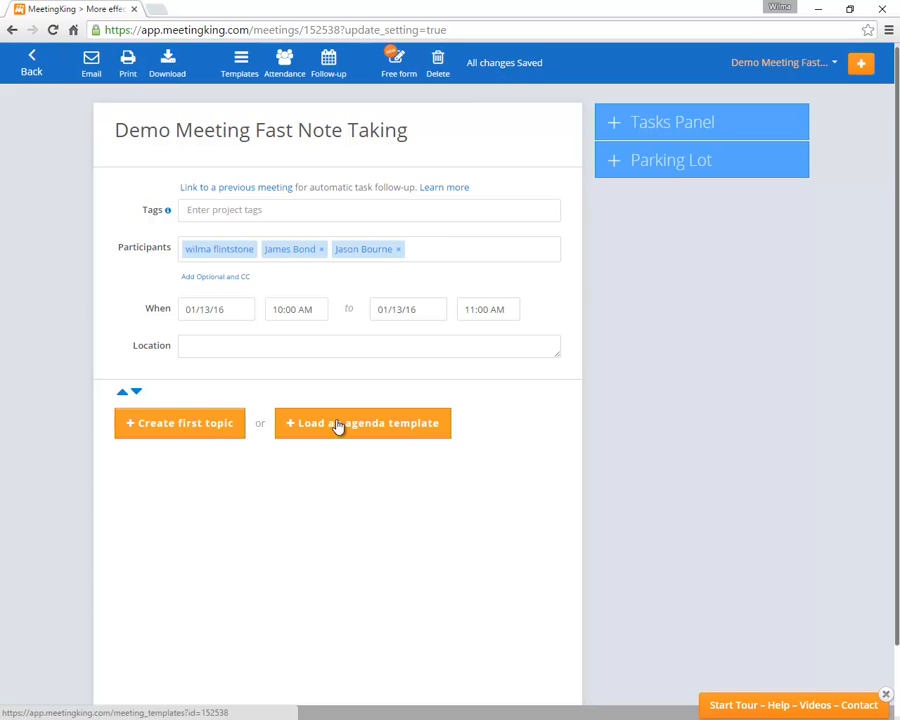
Switch the meeting to the free form view and title the first agenda topic "First Topic"
click(400, 74)
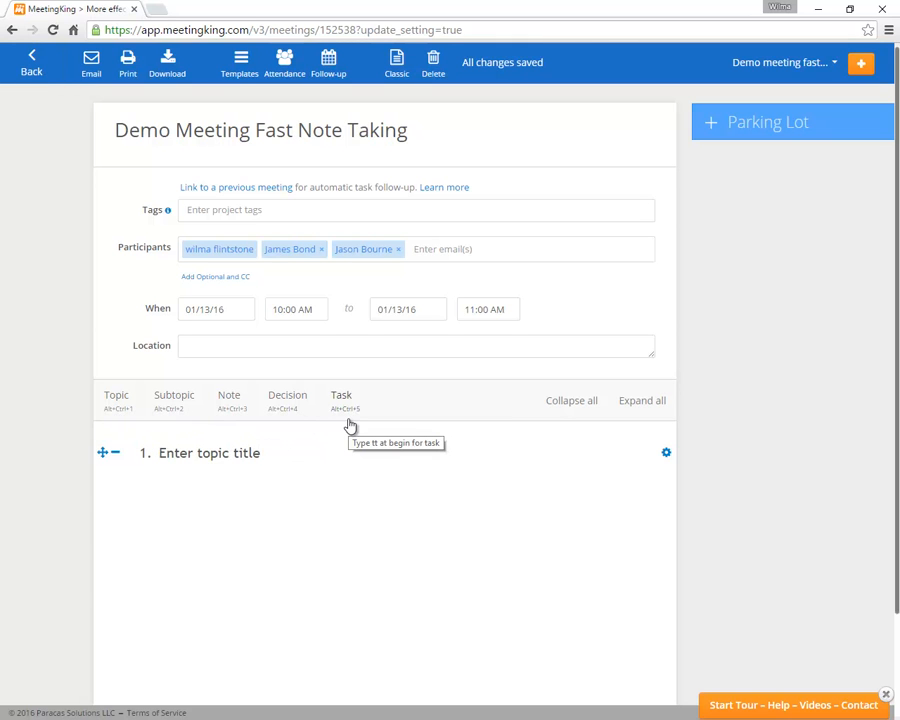
click(194, 455)
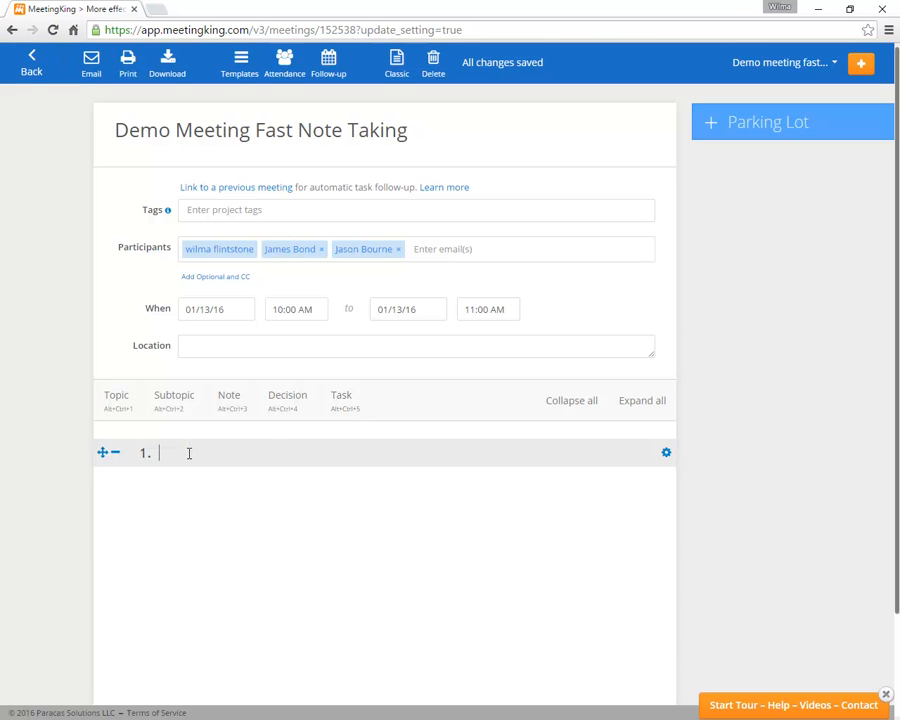
text(FIrst)
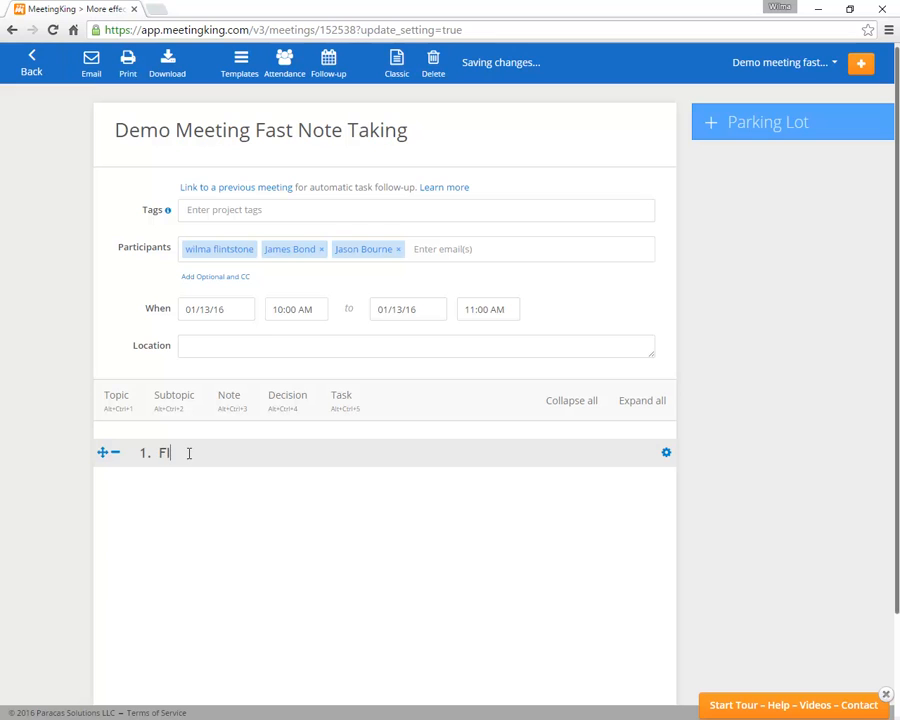
key(BackSpace)
key(BackSpace)
key(BackSpace)
key(BackSpace)
key(BackSpace)
text(irst Topic)
key(Return)
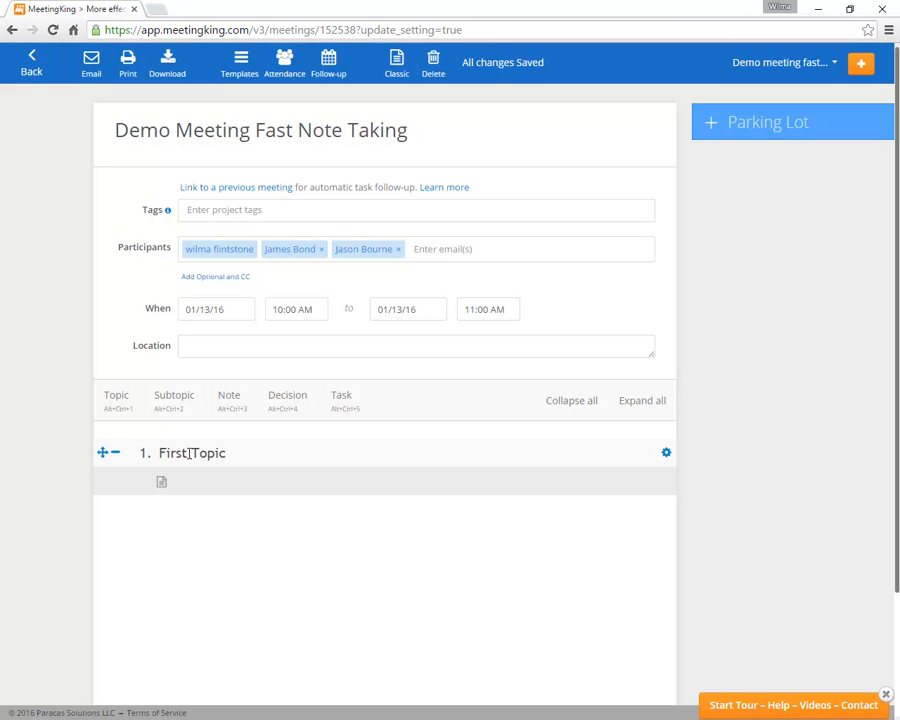
Add the note "this is a note" and the decision "this is a decision" under the first topic
text(this is a note)
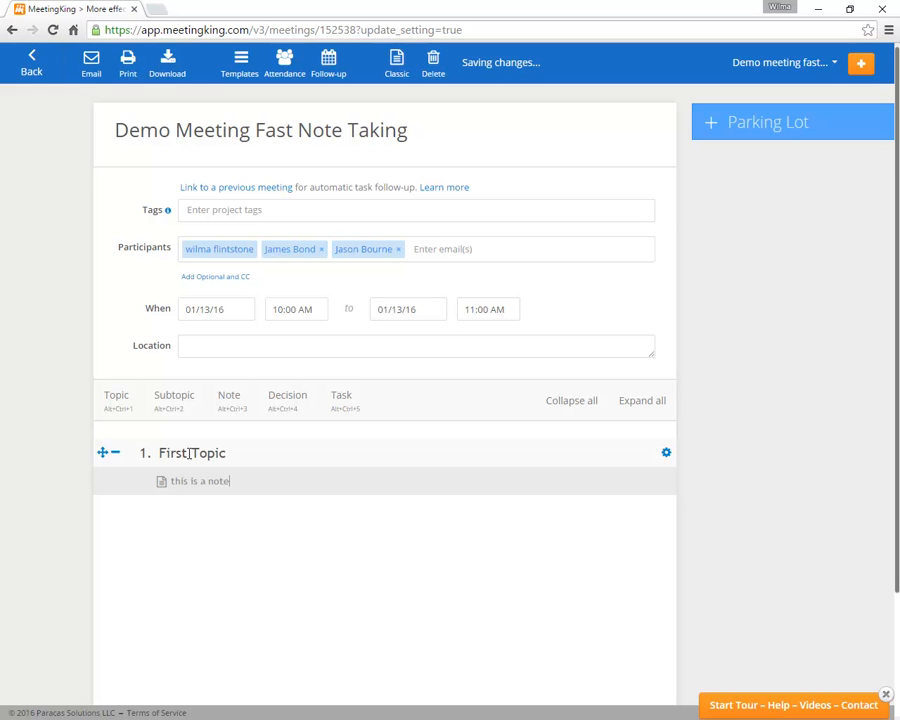
key(Return)
text(thi)
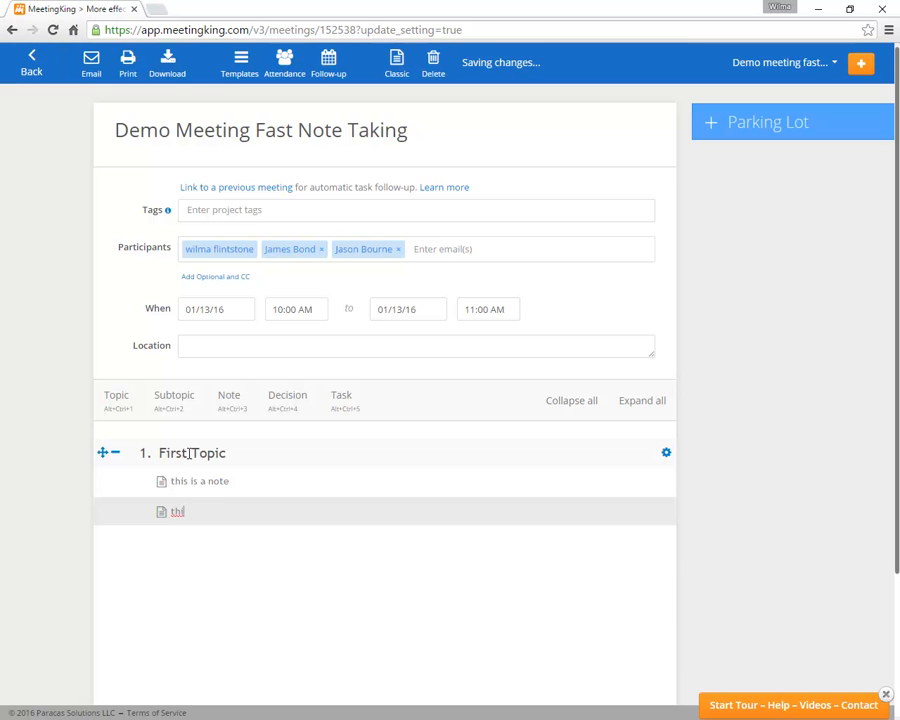
text(s is a decision)
click(270, 400)
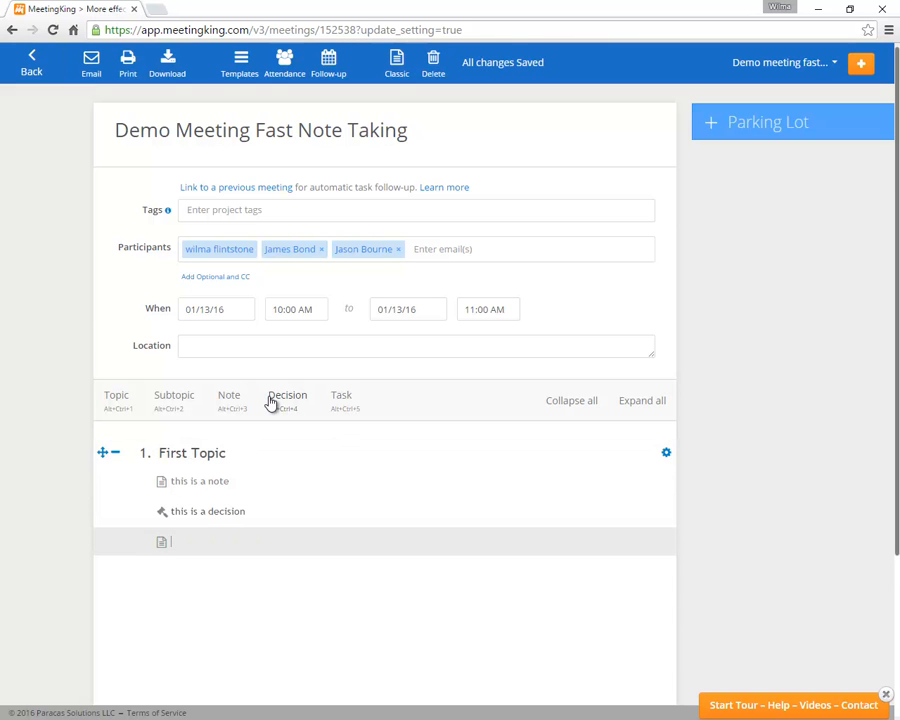
Add the task "This is a task" under the first topic, assigned to the second listed participant with due date 2016-01-14, and save it
text(This i)
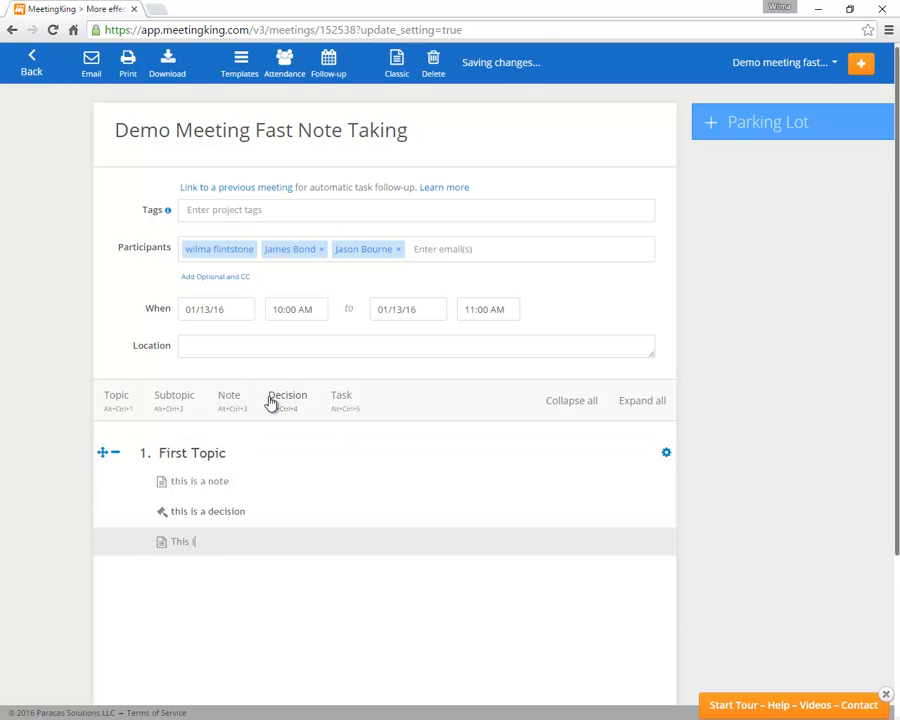
text(s a task)
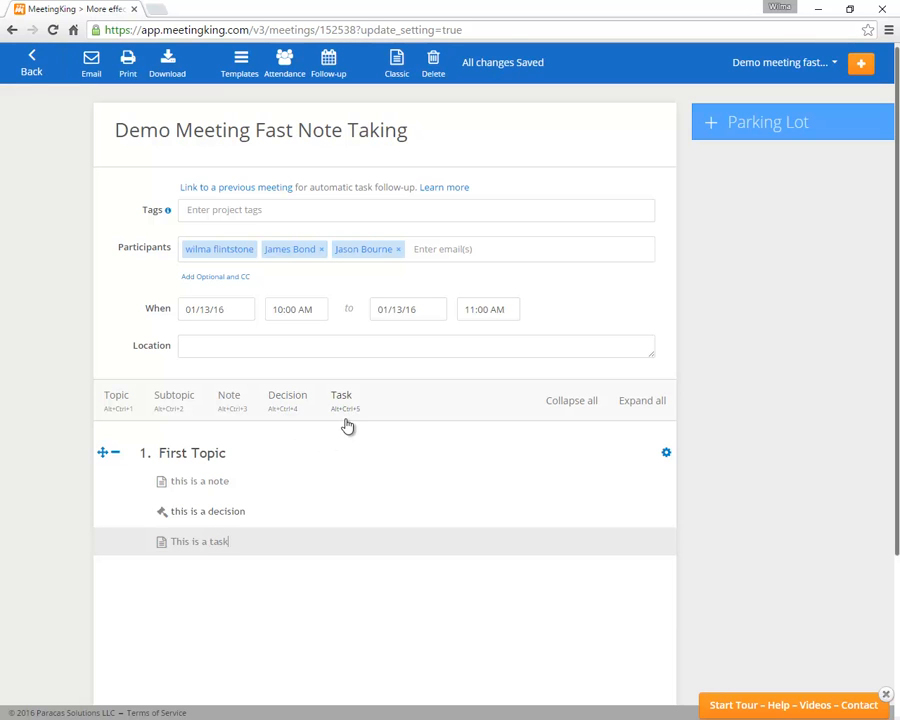
key(ctrl+alt+5)
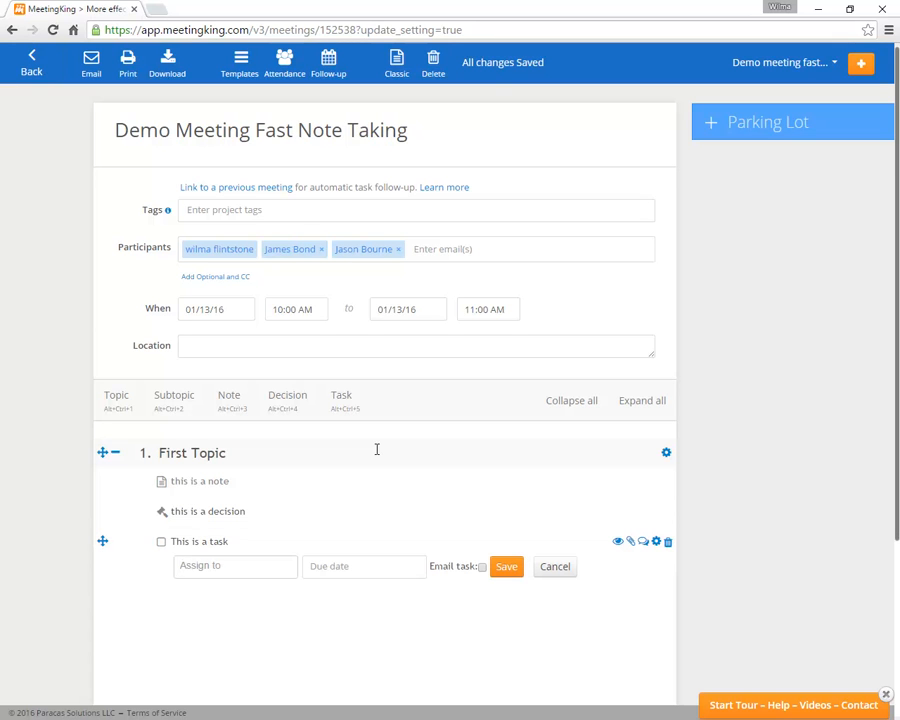
text(jame)
key(Return)
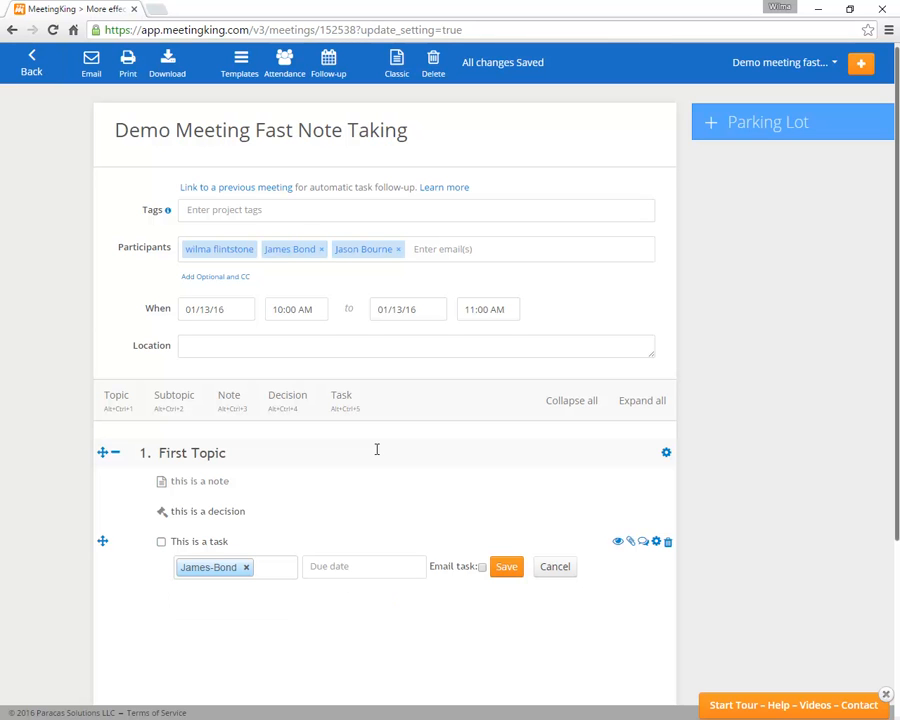
click(388, 567)
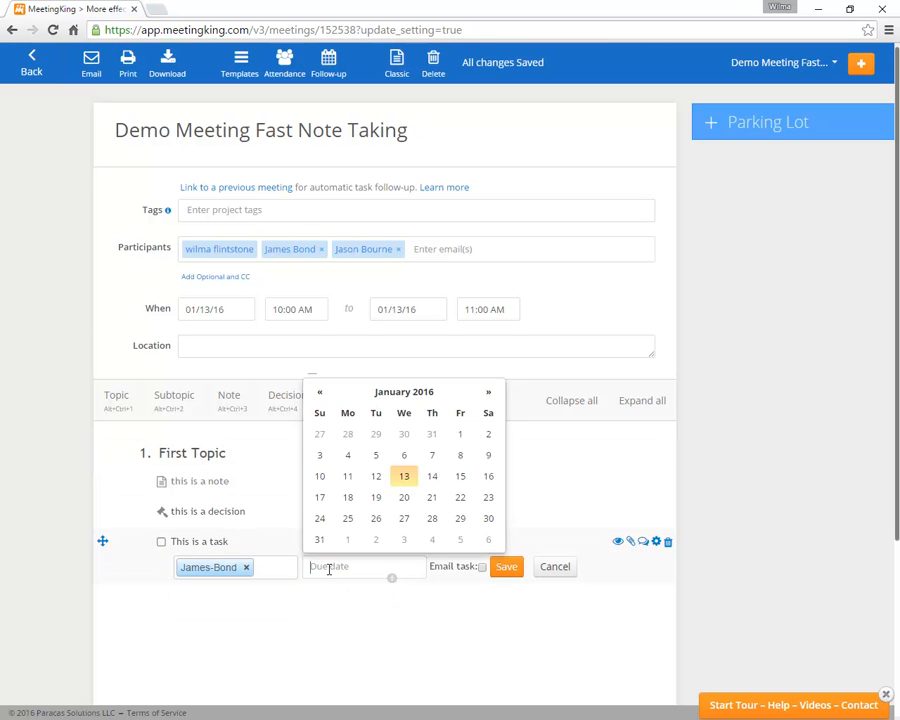
click(432, 479)
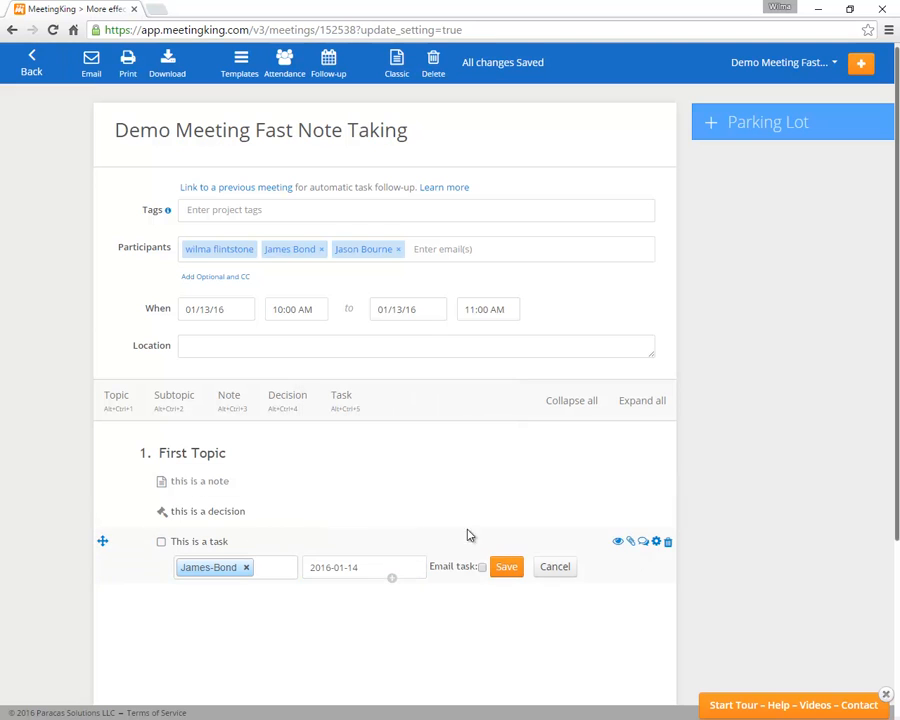
click(504, 569)
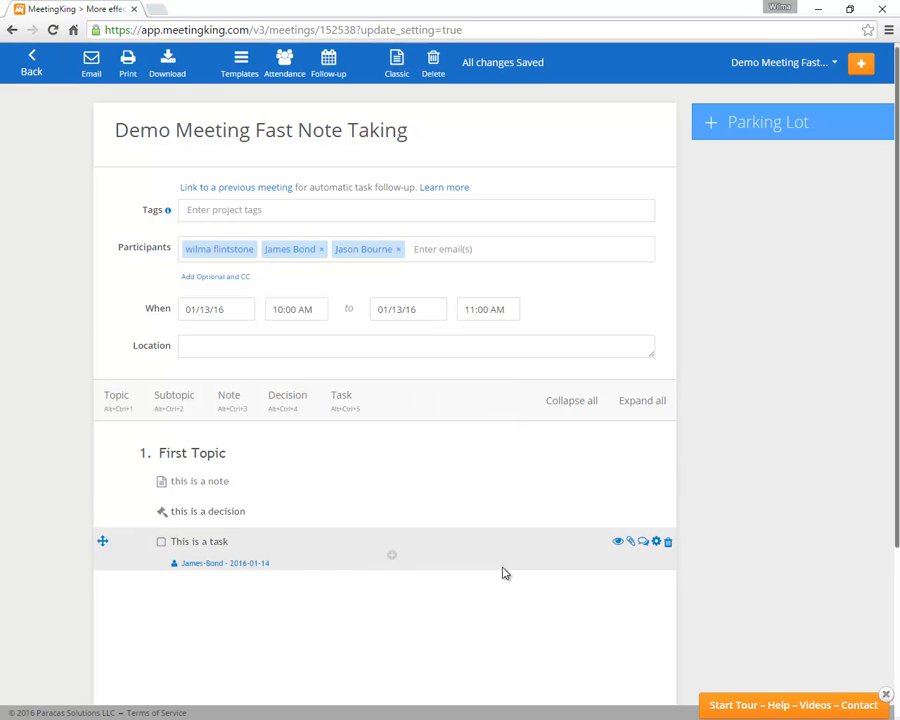
Add two more topics titled "new topic" and "thrid topic" after the first topic
key(ctrl+alt+3)
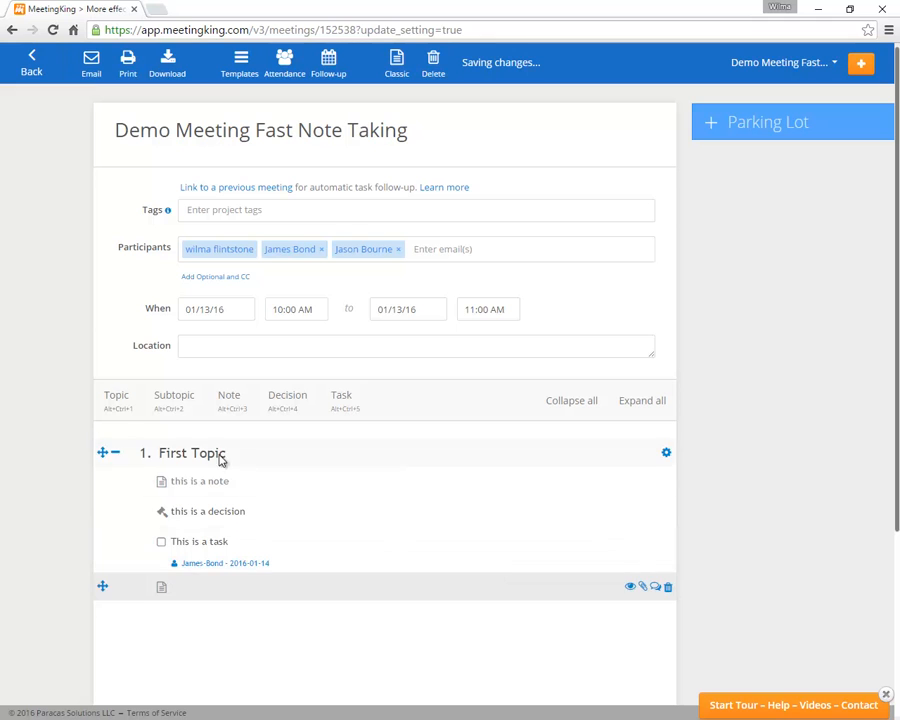
click(118, 410)
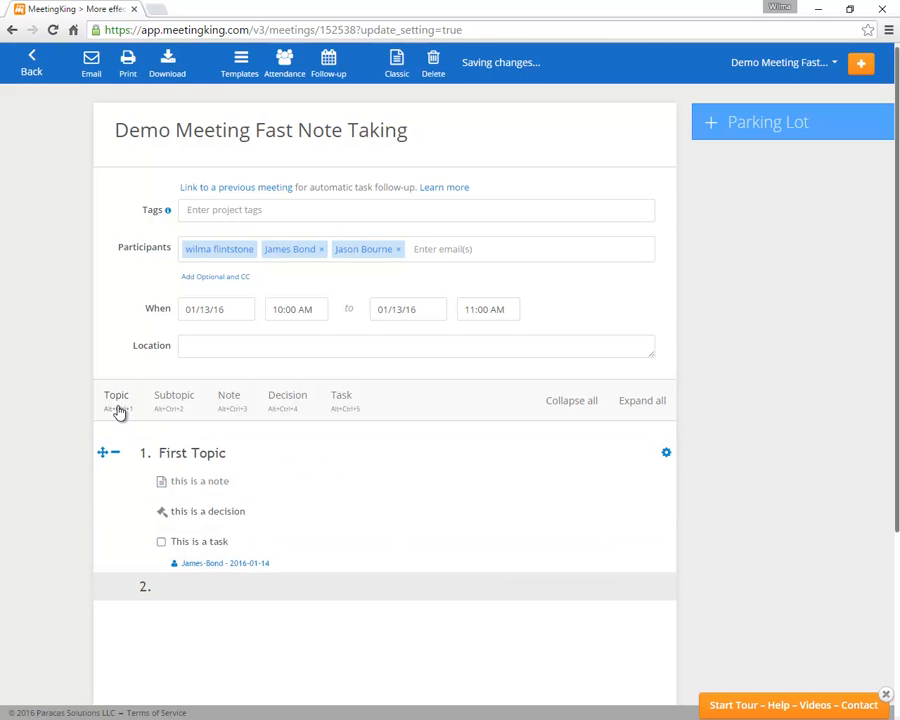
text(new topic)
key(Return)
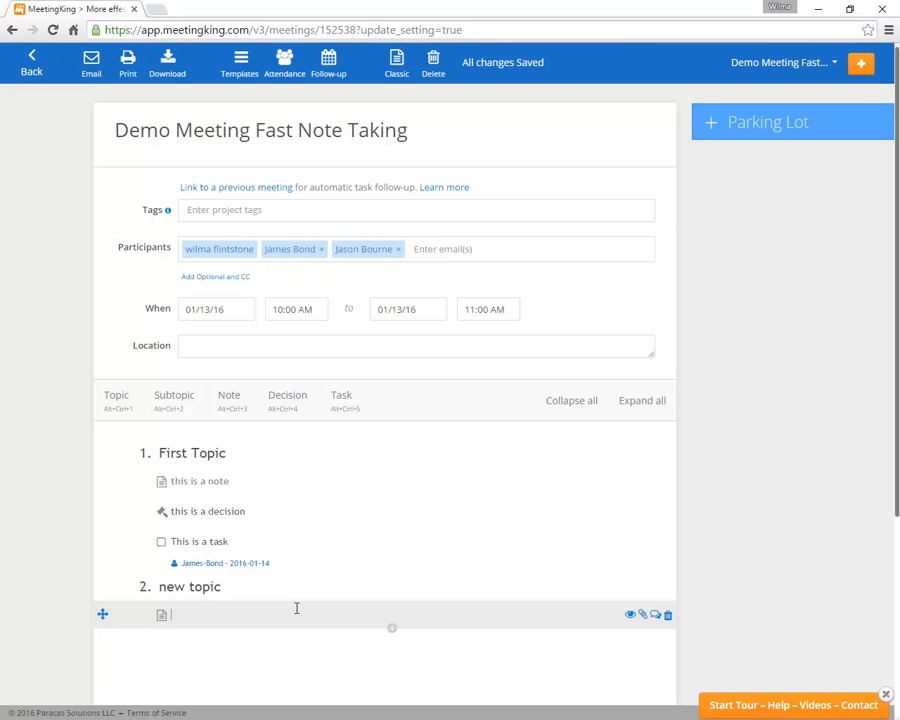
key(ctrl+alt+1)
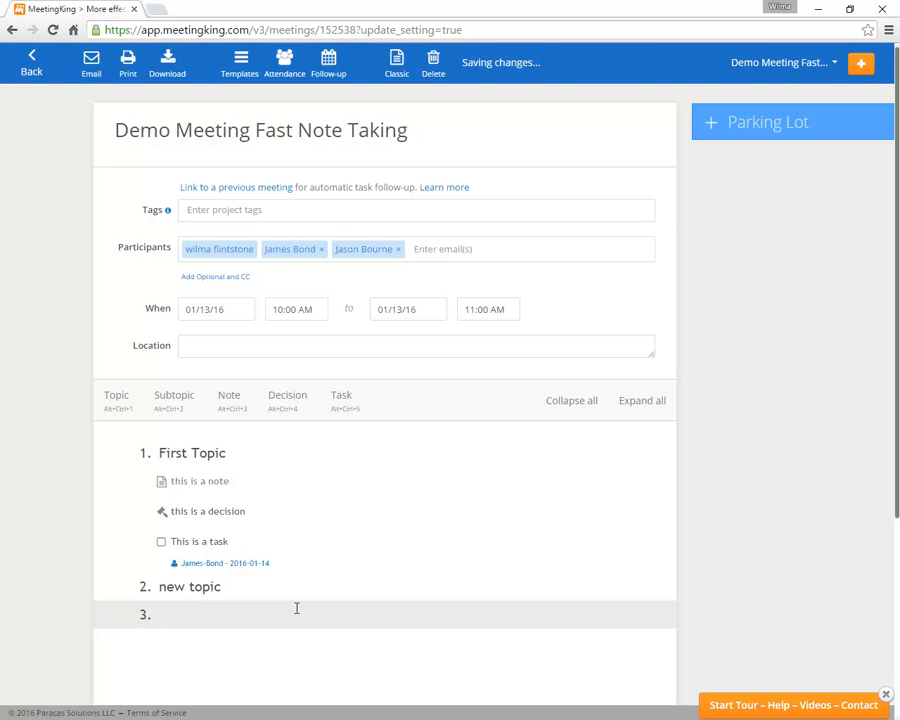
text(thrid topic)
key(Return)
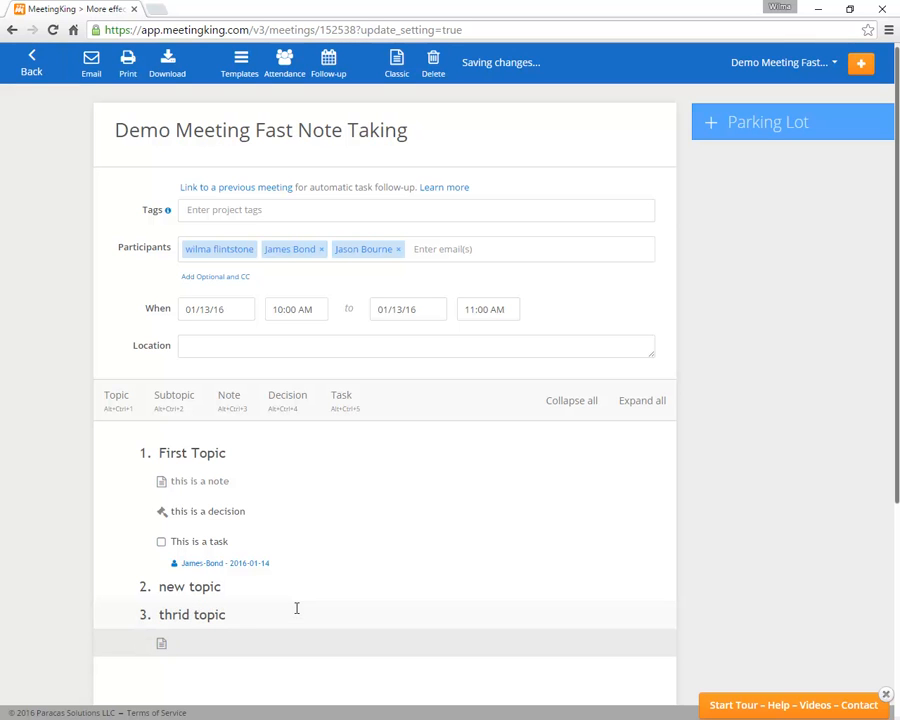
Add a subtopic titled "subtopic" under the third topic and give it the note "note"
key(ctrl+alt+2)
text(subtopic)
key(Return)
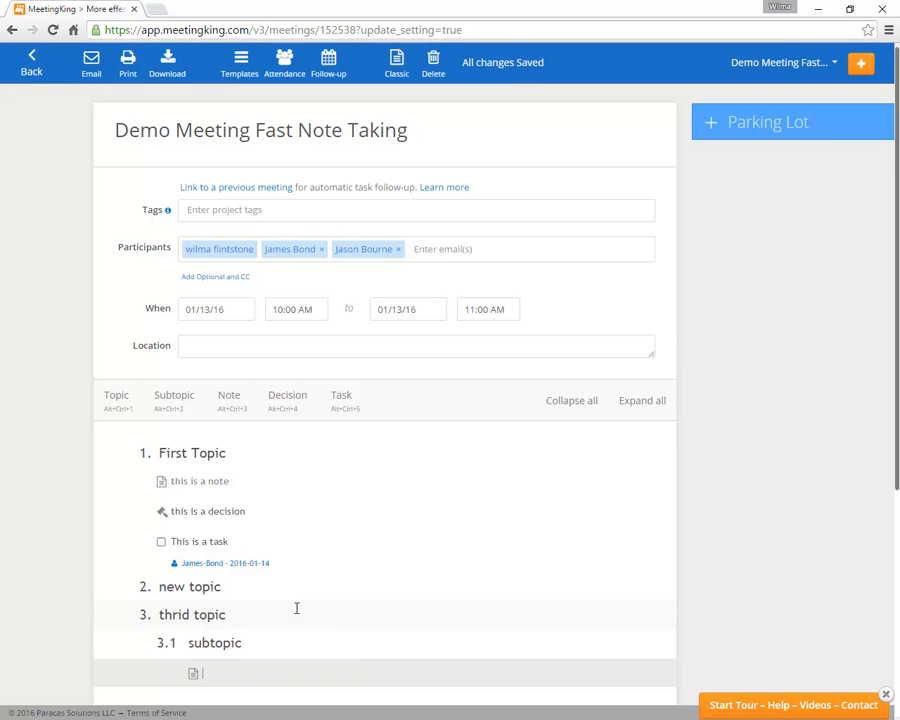
text(note)
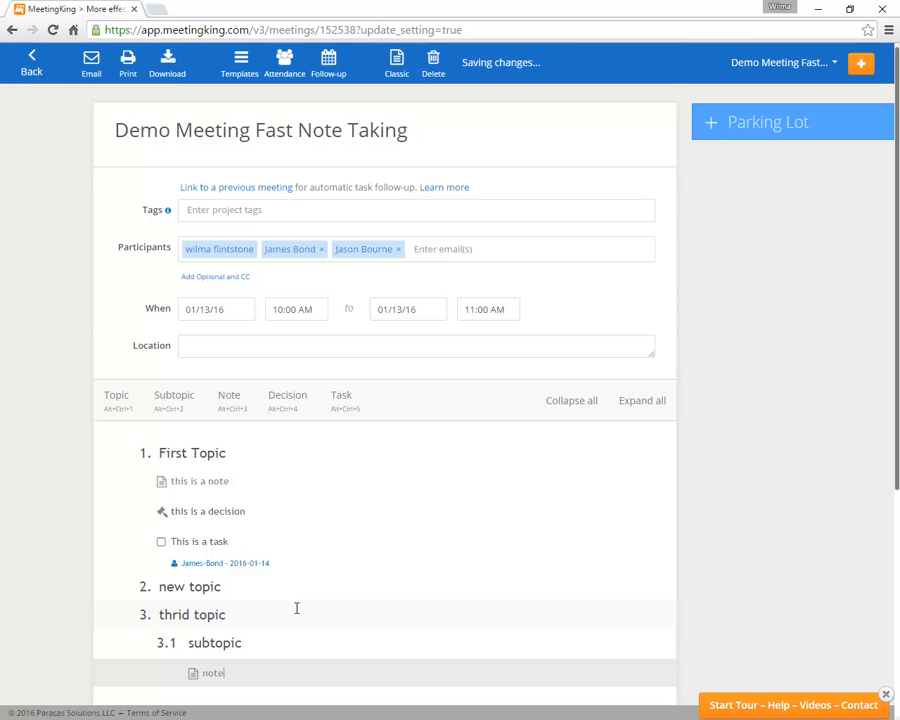
key(Return)
Add the decision "decsion" and the unassigned task "new task" below the note in the subtopic
scroll(296, 608, down, 3)
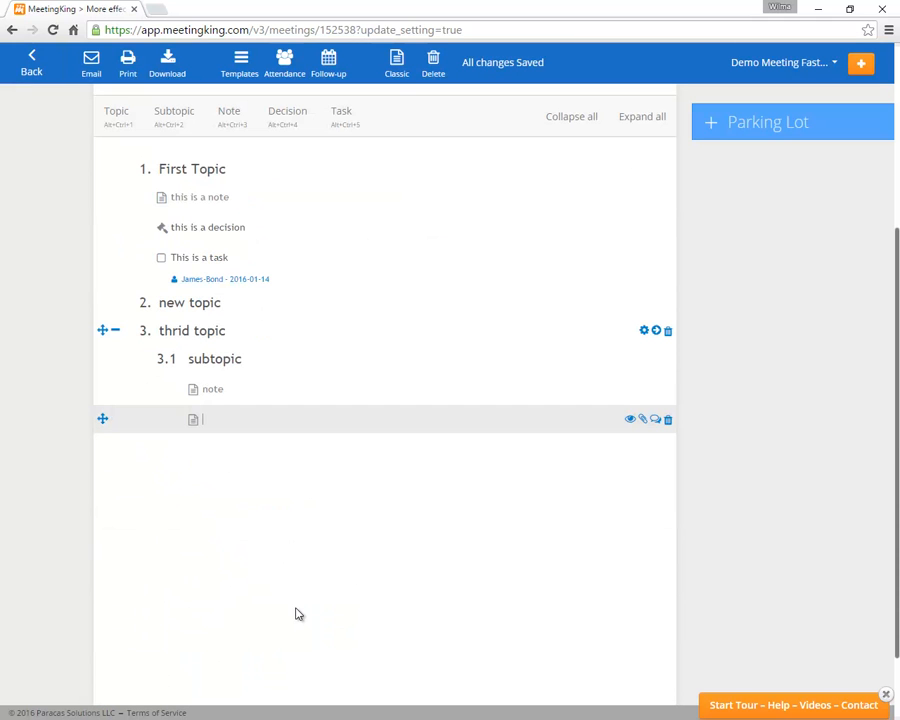
text(d decsion)
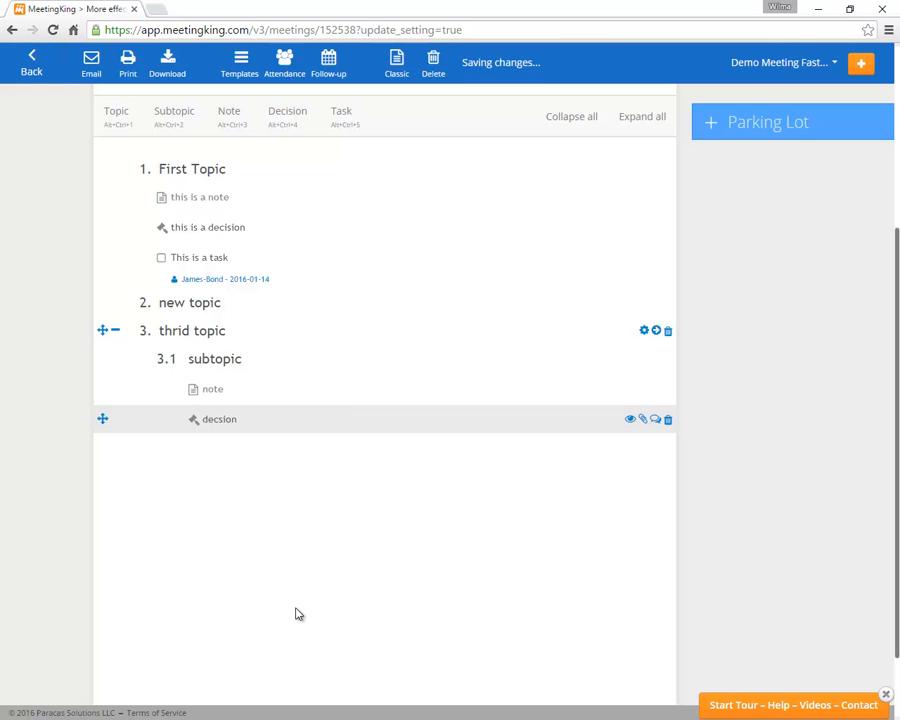
key(Return)
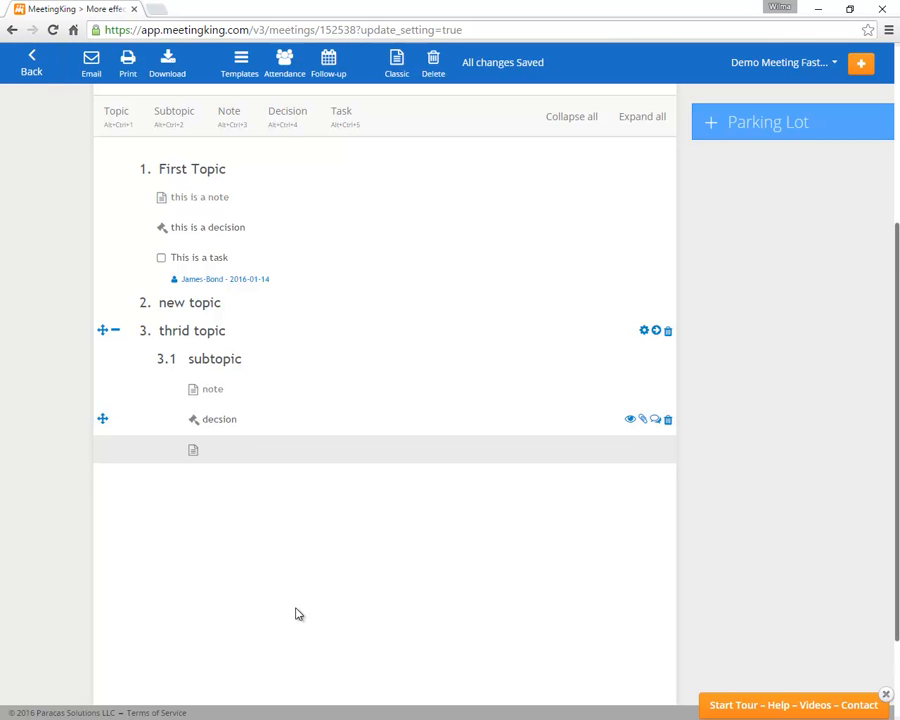
key(ctrl+alt+5)
text(new task)
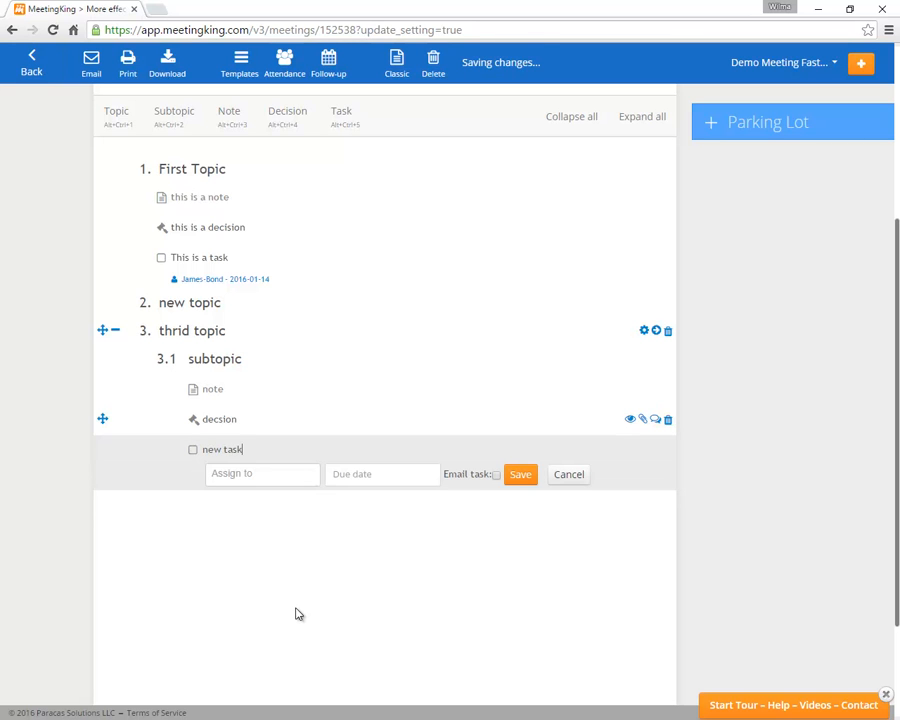
key(Return)
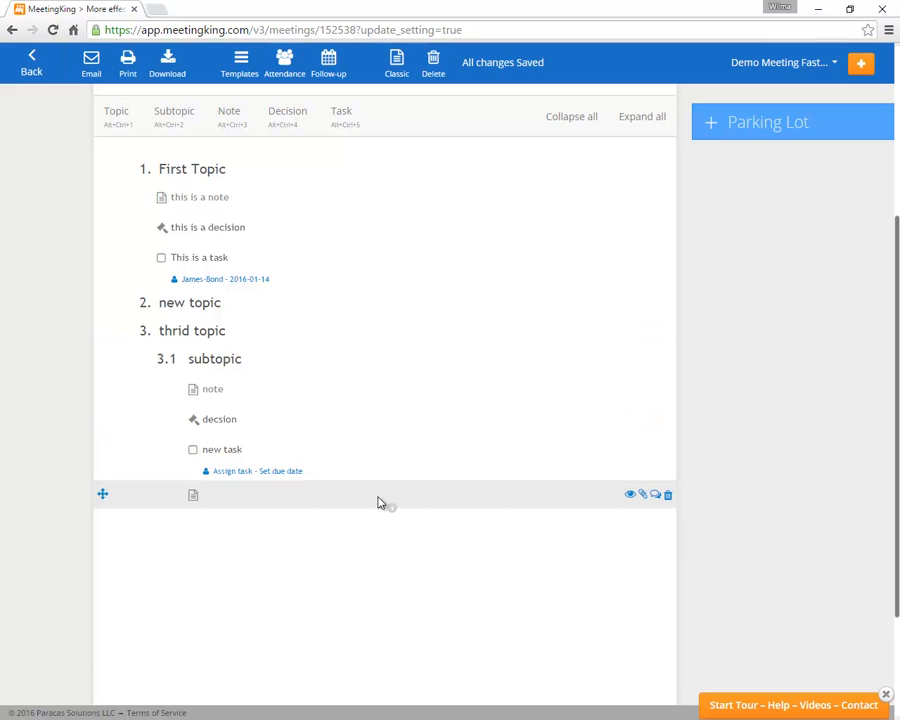
Convert the first topic's decision "this is a decision" into a note and back into a decision
click(191, 224)
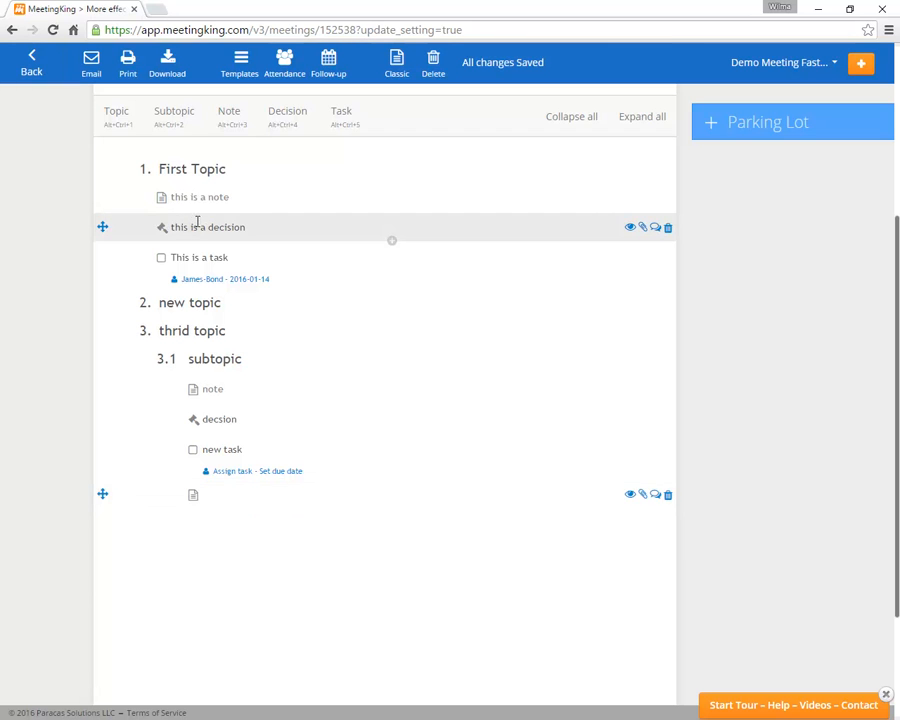
click(229, 113)
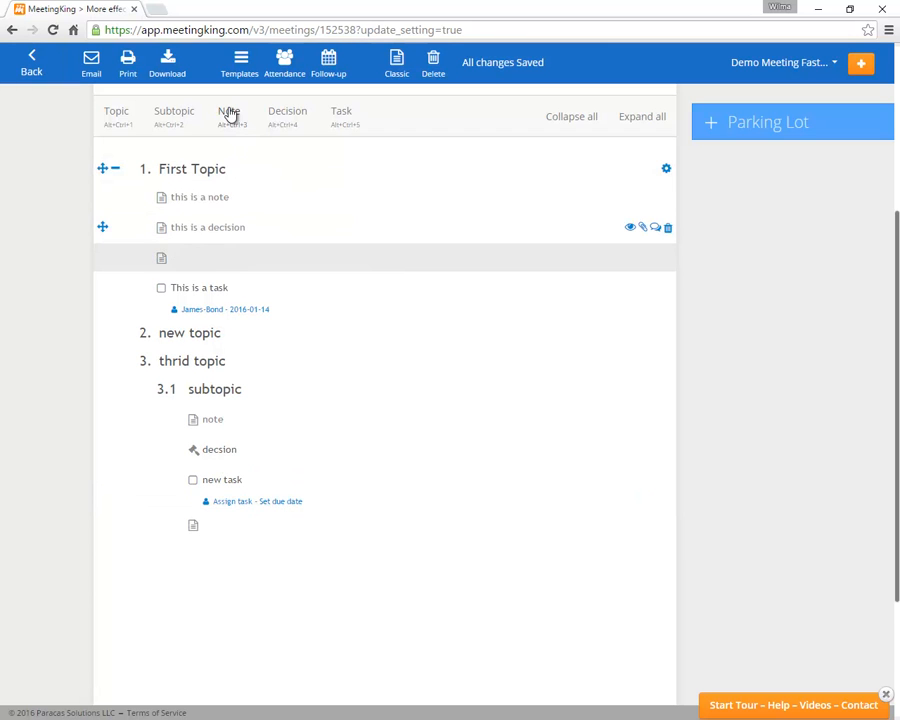
click(191, 228)
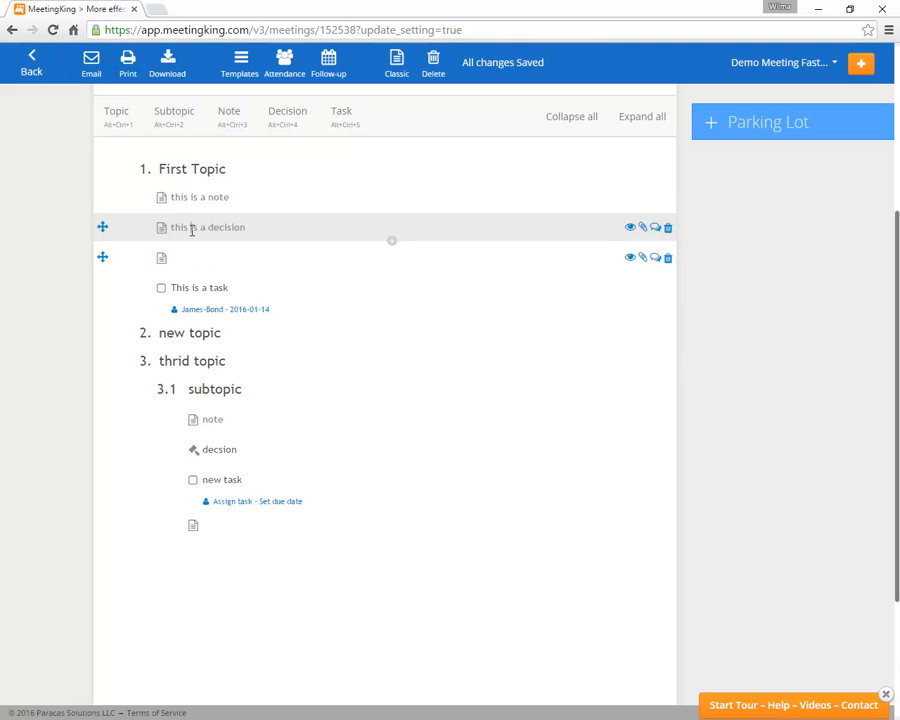
click(296, 116)
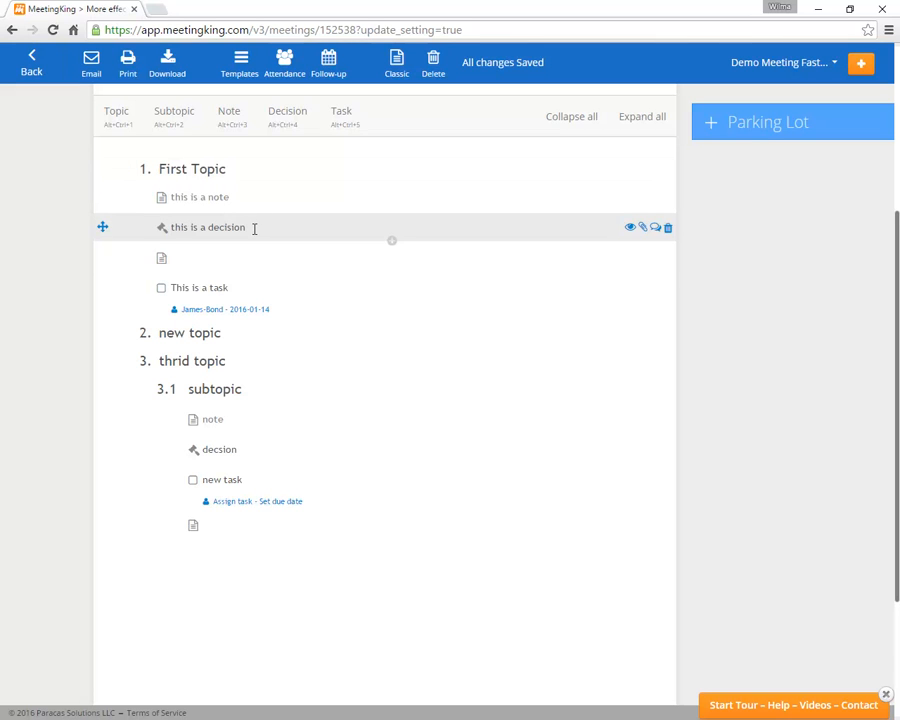
Insert the note "new item" directly below the first topic's decision and the note "new item above" directly above it
key(Return)
text(new item)
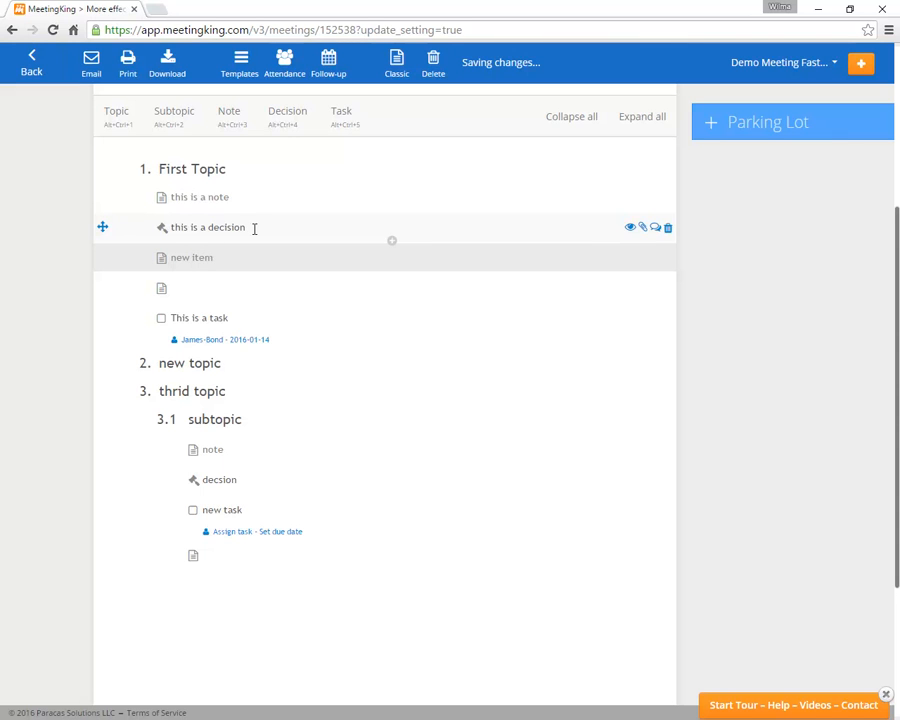
click(168, 227)
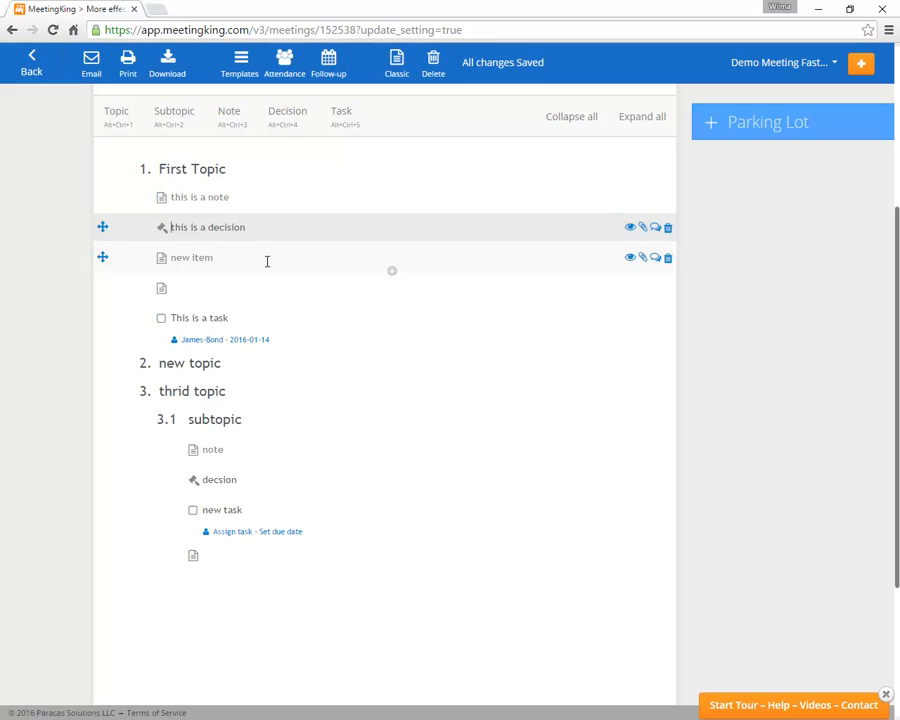
key(Return)
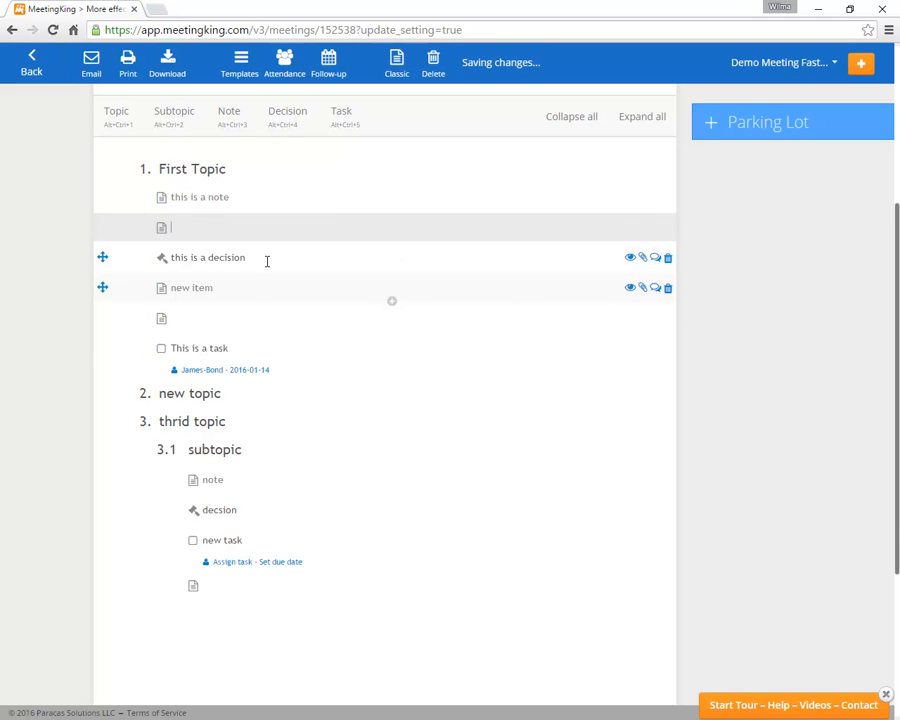
text(new item above)
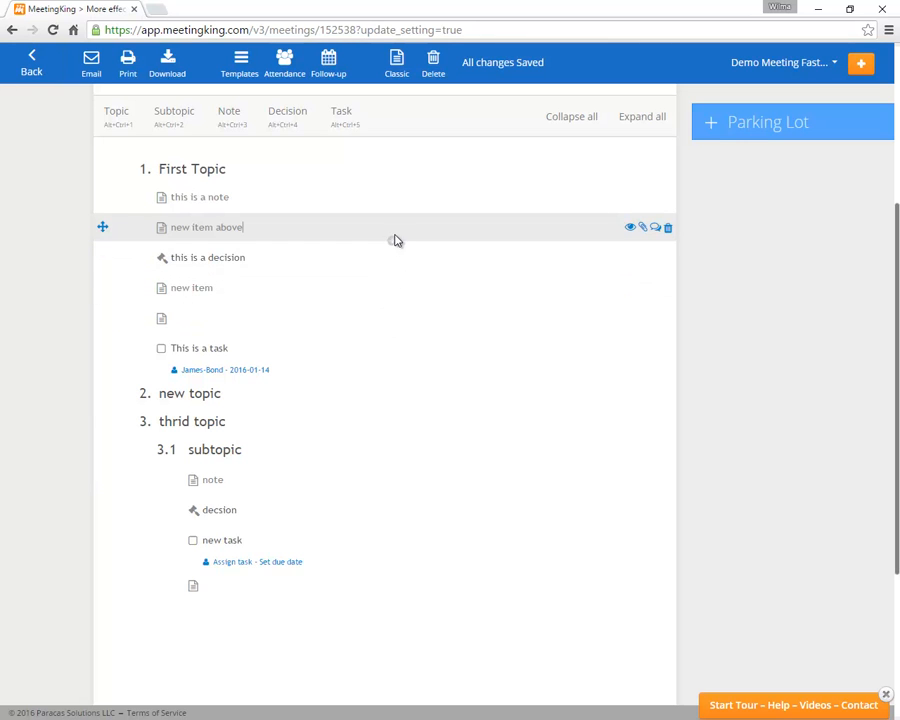
Insert the note "new item below" beneath "new item above" and move it under the third topic, ahead of the subtopic
click(393, 243)
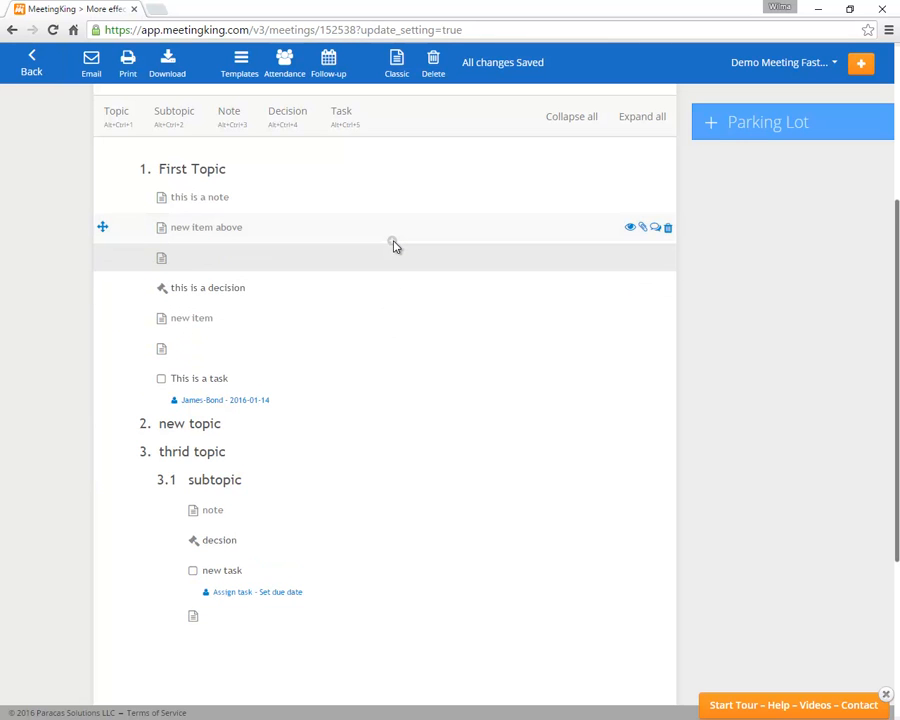
text(new it)
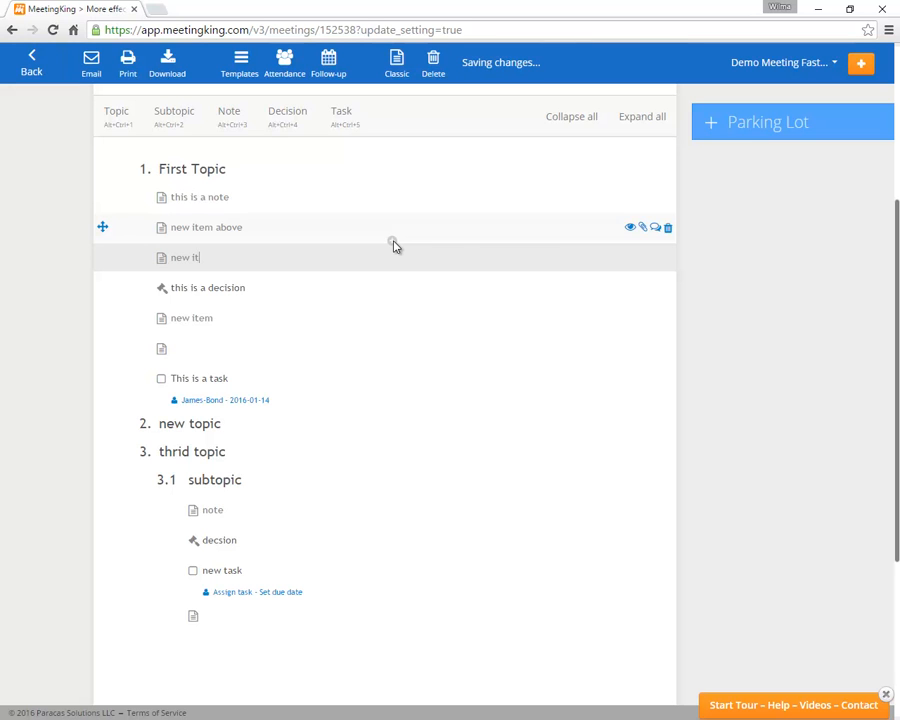
text(em below)
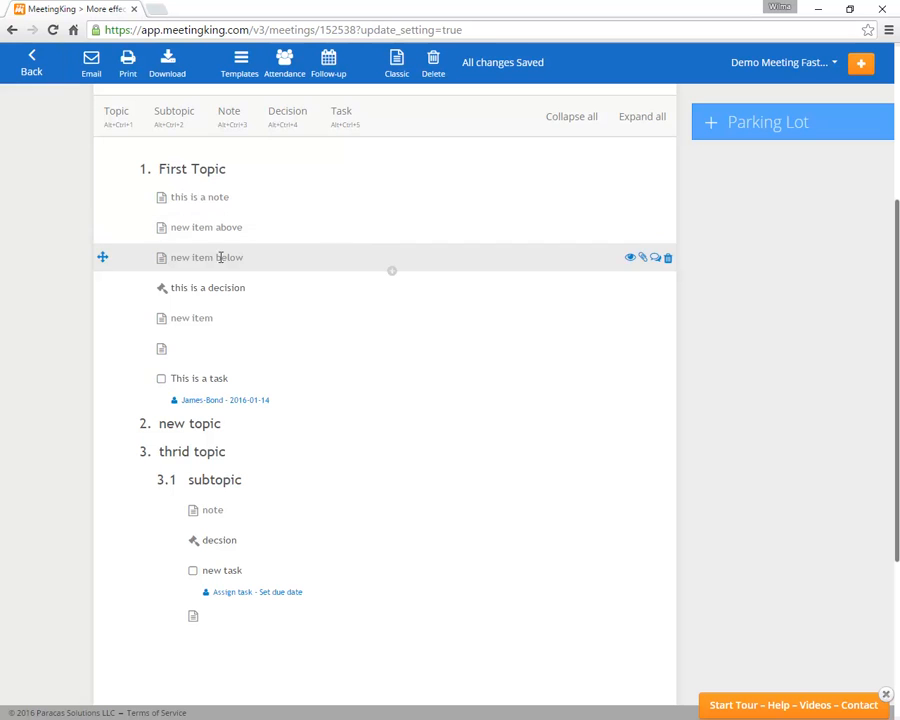
drag(101, 256, 117, 483)
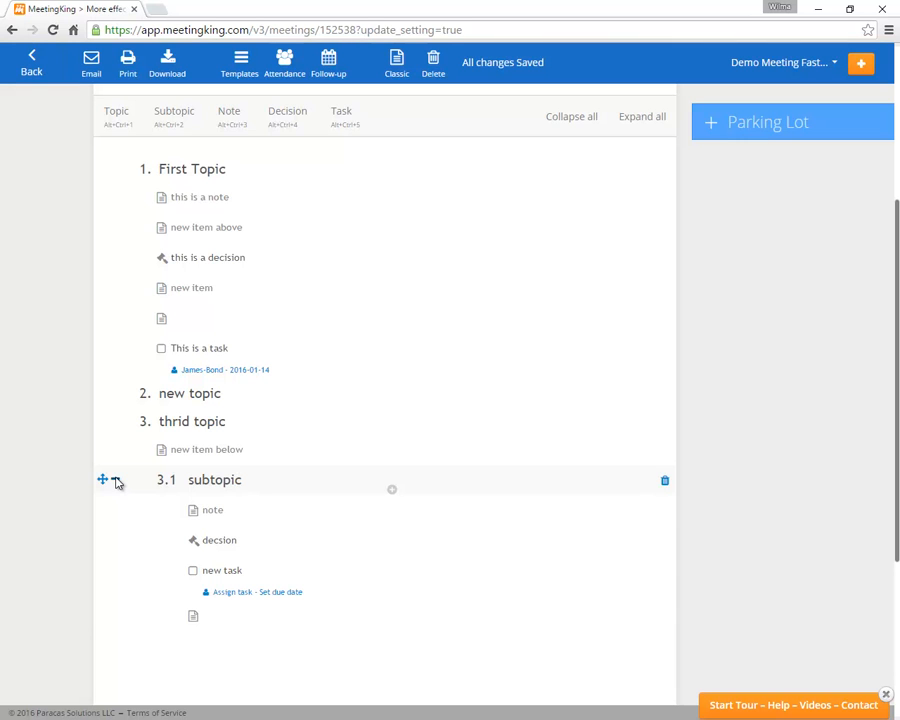
Open the assignment details of the task "This is a task" and the details of the topic "new topic" for editing
click(213, 374)
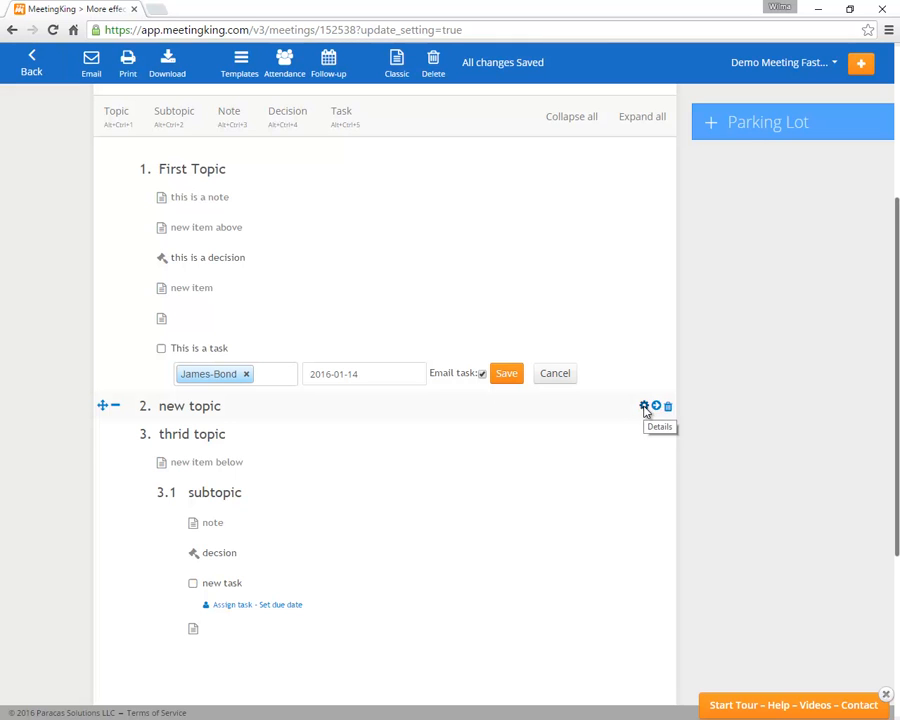
click(645, 408)
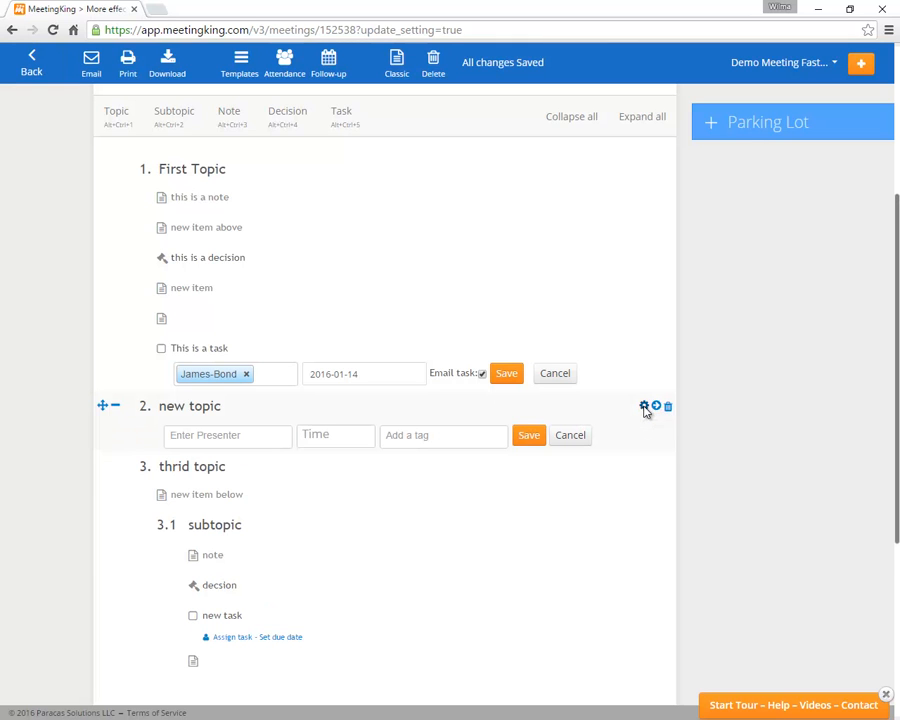